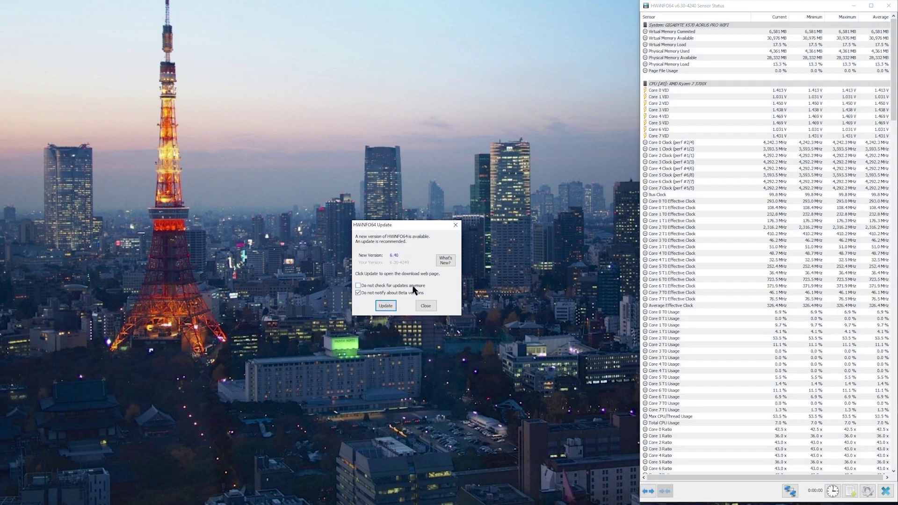
Dismiss the HWiNFO64 update notice and open a live graph of CPU Die (average).
{"action": "left_click", "coordinate": [427, 307]}
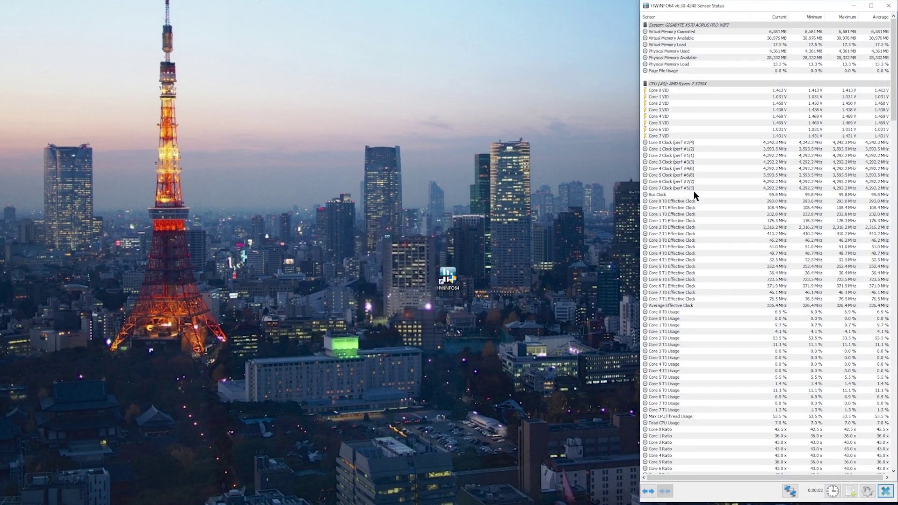
{"action": "scroll", "coordinate": [694, 116], "scroll_direction": "down", "scroll_amount": 20}
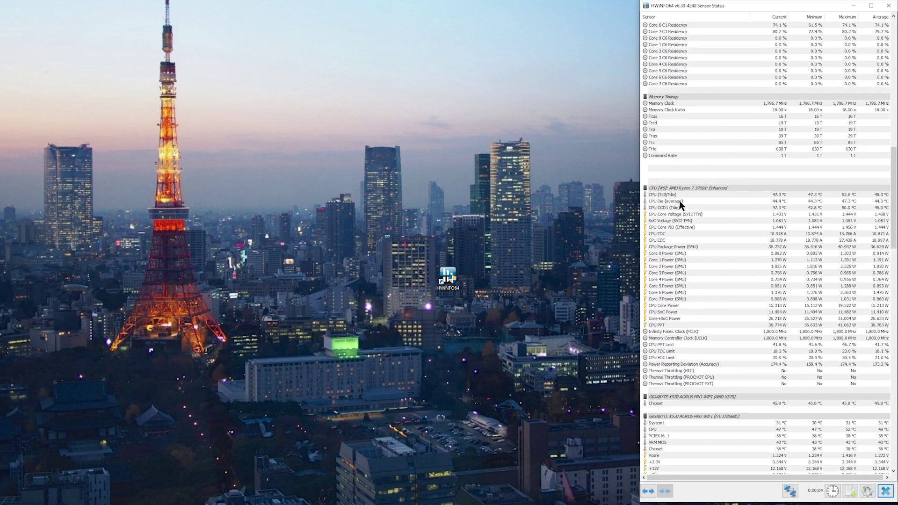
{"action": "double_click", "coordinate": [680, 203]}
Stack the CPU Die graph on top and CPU CCD1 (Tdie) graph below, then close CPU Die.
{"action": "mouse_move", "coordinate": [568, 256]}
{"action": "left_mouse_down"}
{"action": "mouse_move", "coordinate": [473, 171]}
{"action": "mouse_move", "coordinate": [483, 75]}
{"action": "left_mouse_up"}
{"action": "left_click", "coordinate": [663, 208]}
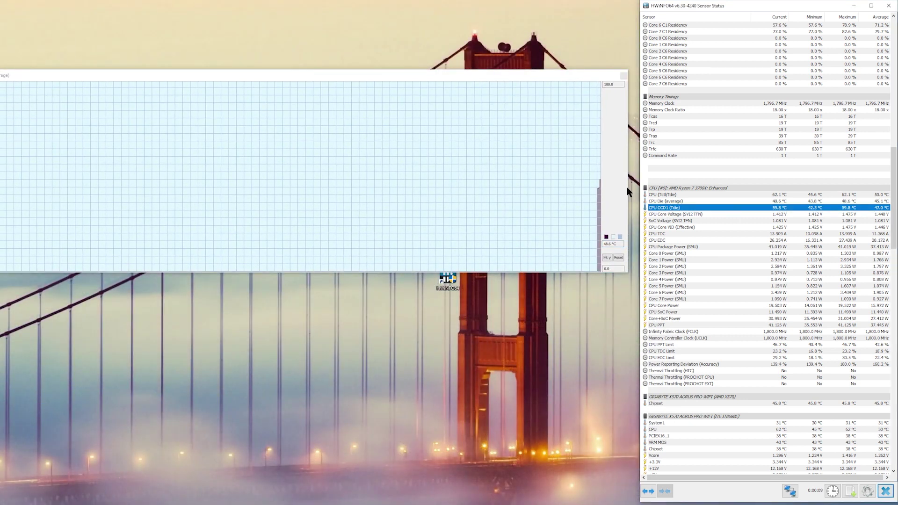
{"action": "double_click", "coordinate": [684, 210]}
{"action": "mouse_move", "coordinate": [531, 10]}
{"action": "left_mouse_down"}
{"action": "mouse_move", "coordinate": [473, 280]}
{"action": "mouse_move", "coordinate": [508, 292]}
{"action": "mouse_move", "coordinate": [515, 286]}
{"action": "left_mouse_up"}
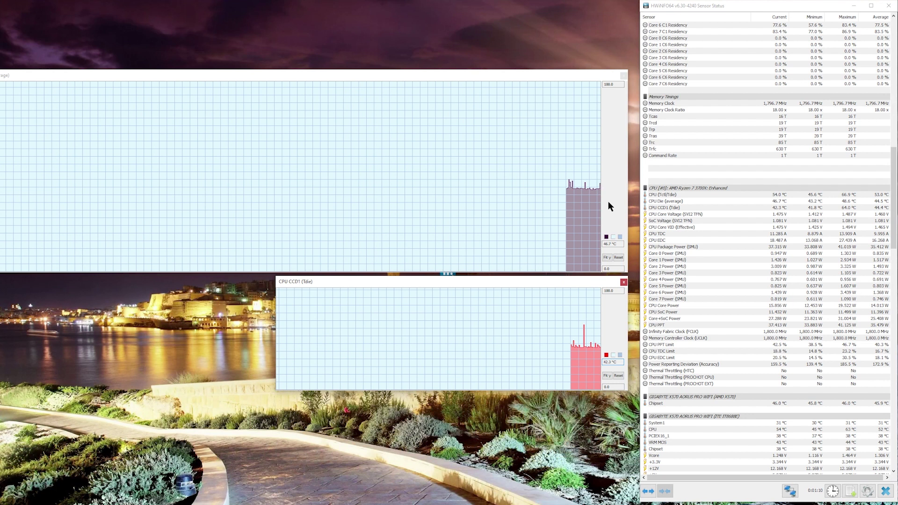
{"action": "left_click", "coordinate": [623, 76]}
Close the CPU CCD1 (Tdie) temperature graph.
{"action": "left_click", "coordinate": [624, 282]}
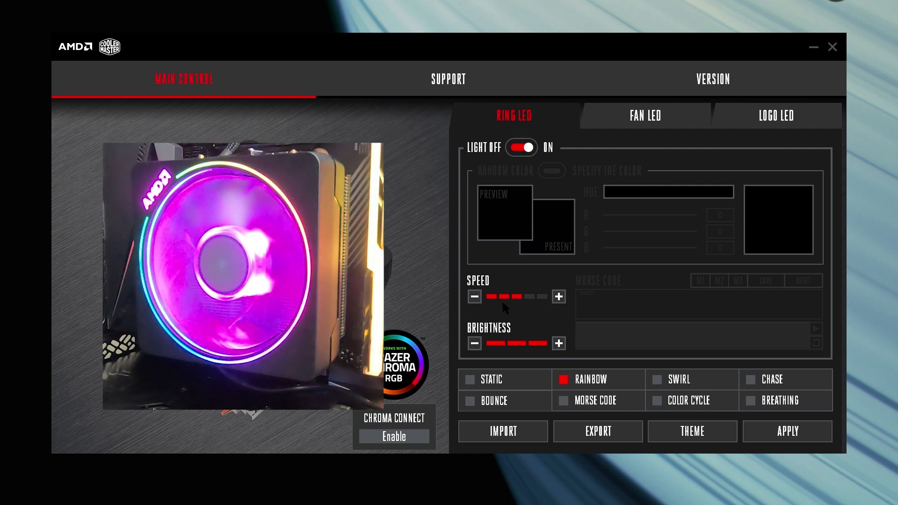
Set the ring LED Rainbow effect speed to its slowest setting.
{"action": "double_click", "coordinate": [557, 302]}
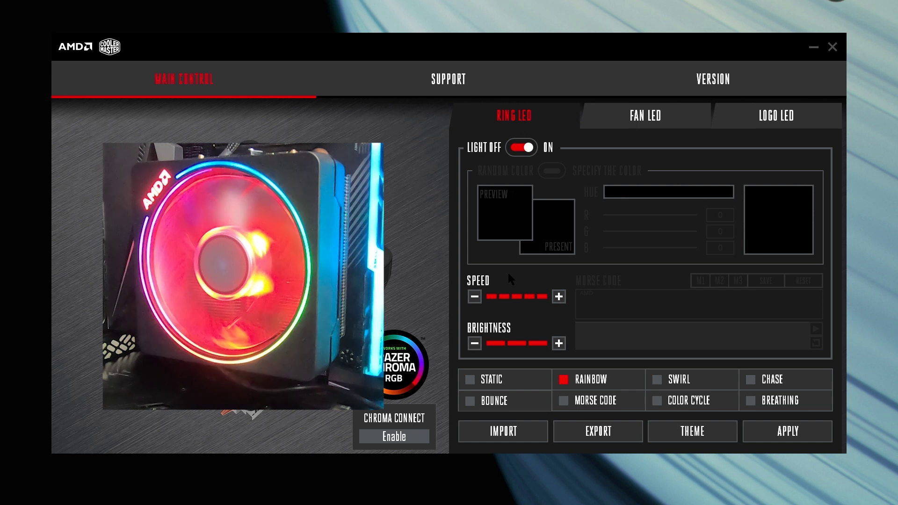
{"action": "double_click", "coordinate": [474, 298]}
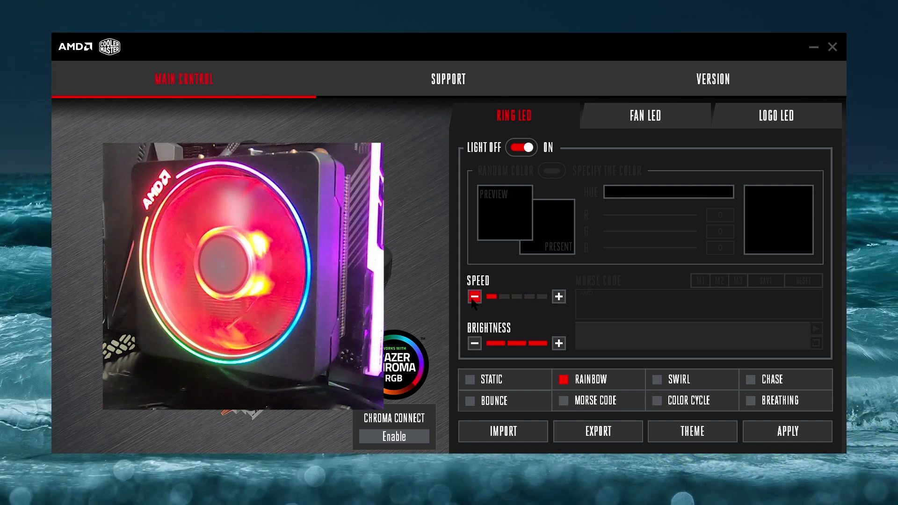
{"action": "double_click", "coordinate": [475, 298]}
Try ring LED brightness levels, leave it at full, then switch the ring LED off.
{"action": "double_click", "coordinate": [475, 344]}
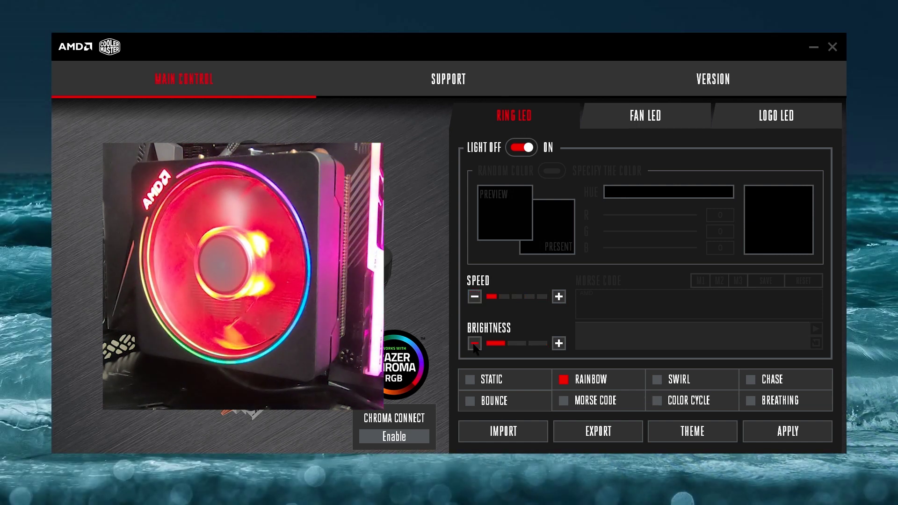
{"action": "left_click", "coordinate": [559, 344]}
{"action": "left_click", "coordinate": [559, 345]}
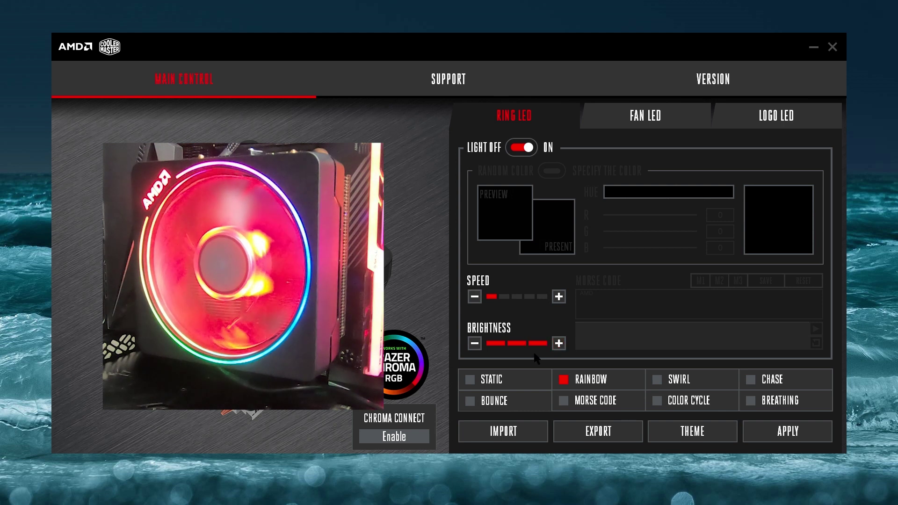
{"action": "left_click", "coordinate": [474, 344]}
{"action": "left_click", "coordinate": [474, 344]}
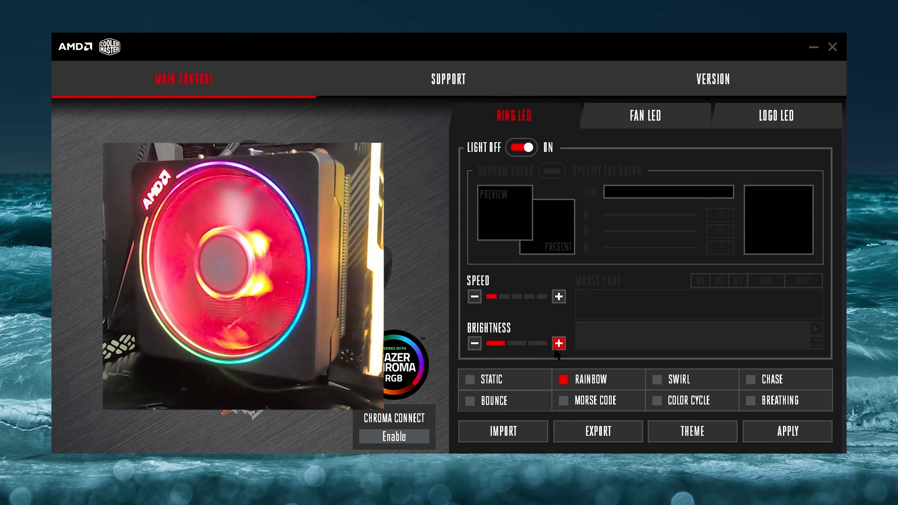
{"action": "double_click", "coordinate": [558, 345]}
{"action": "double_click", "coordinate": [475, 344]}
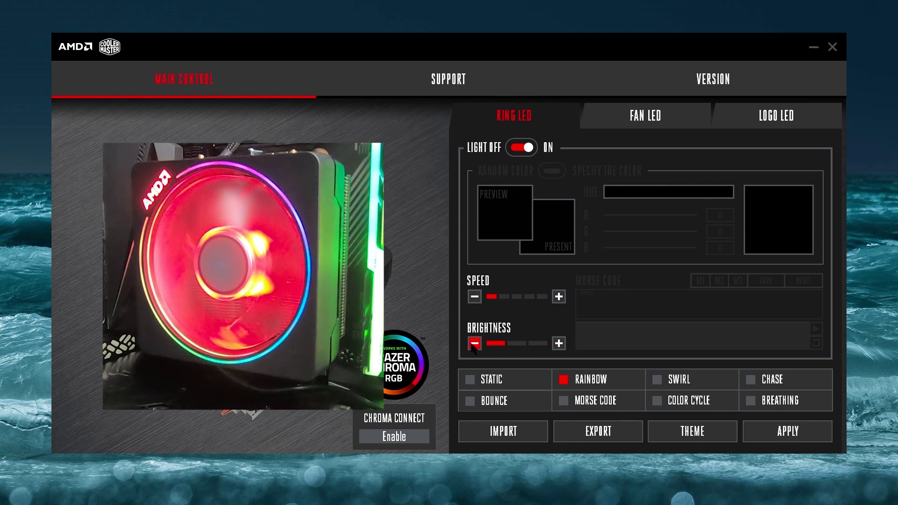
{"action": "left_click", "coordinate": [559, 345]}
{"action": "left_click", "coordinate": [559, 344]}
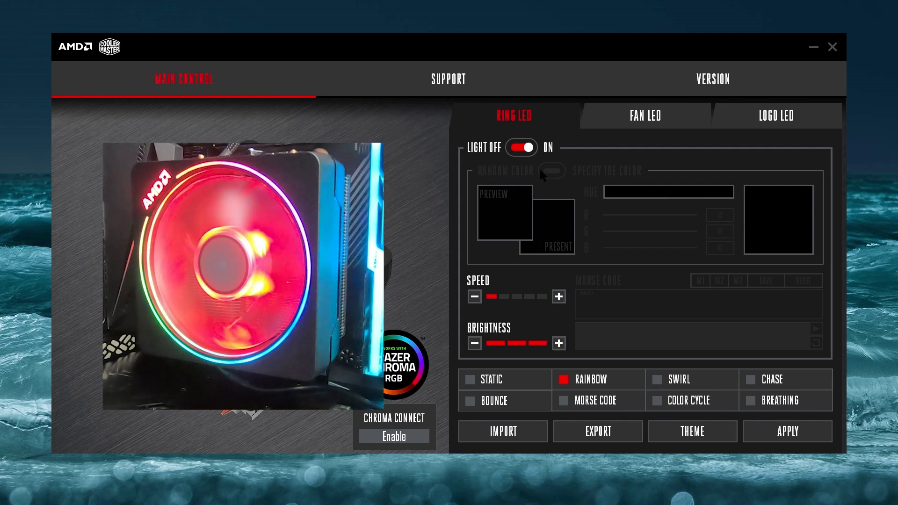
{"action": "left_click", "coordinate": [517, 151]}
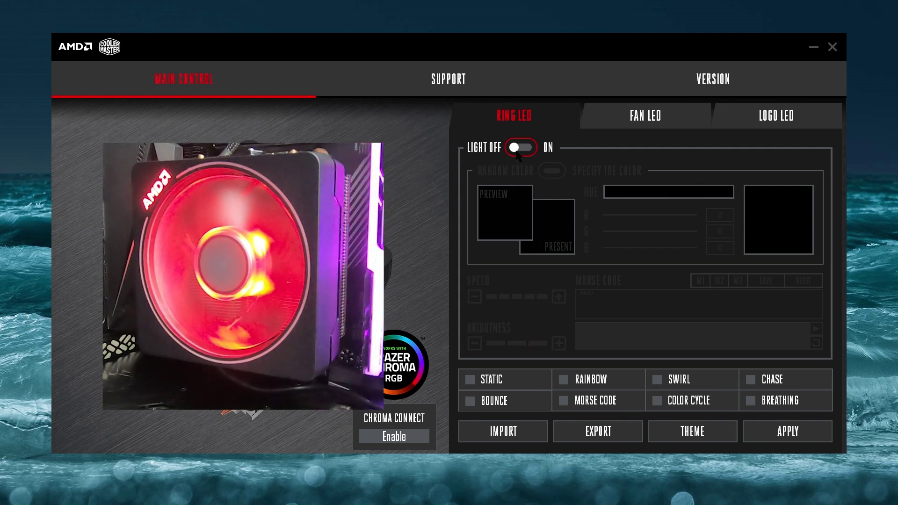
Turn the ring LED back on and change its effect from Morse Code to Swirl.
{"action": "left_click", "coordinate": [517, 151]}
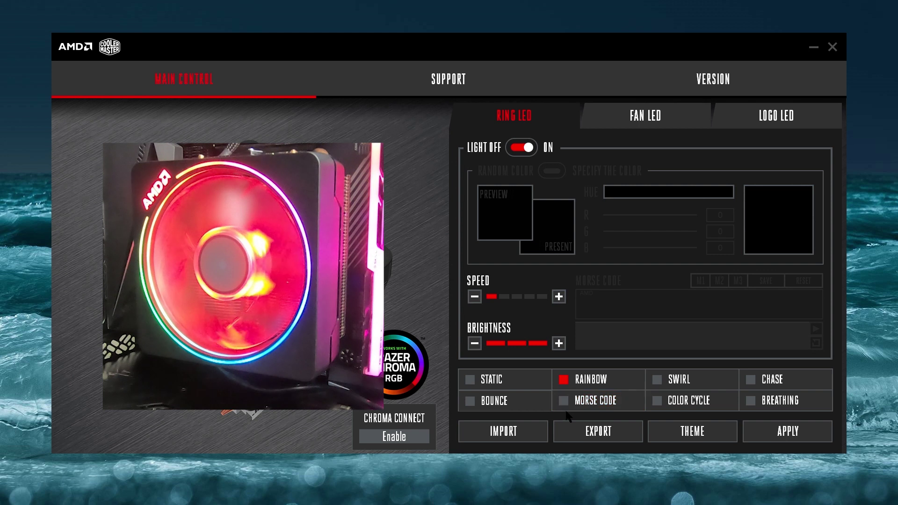
{"action": "left_click", "coordinate": [564, 405]}
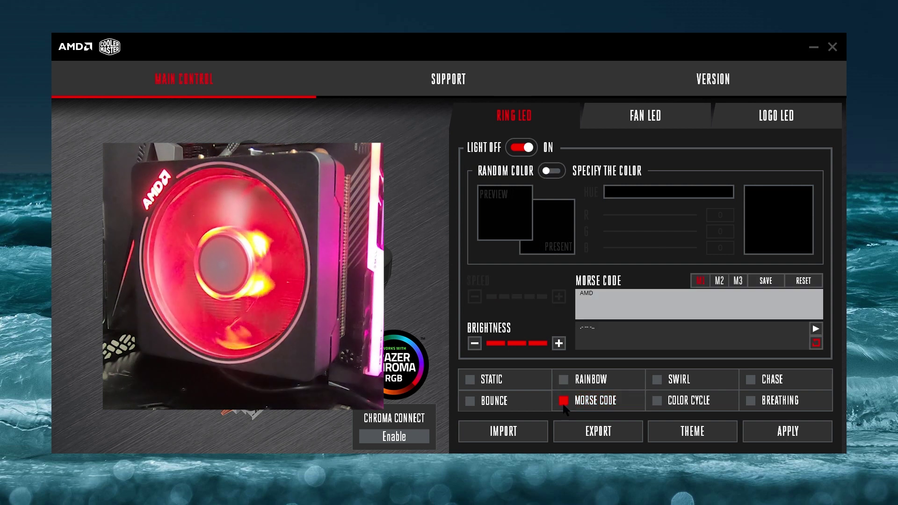
{"action": "left_click", "coordinate": [657, 389]}
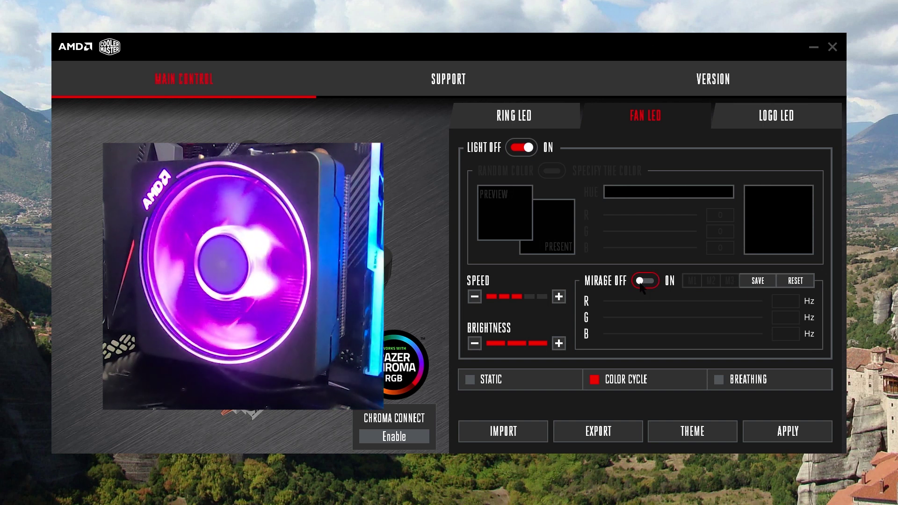
Turn on the fan LED Mirage effect and raise its red frequency to 429 Hz.
{"action": "left_click", "coordinate": [640, 284]}
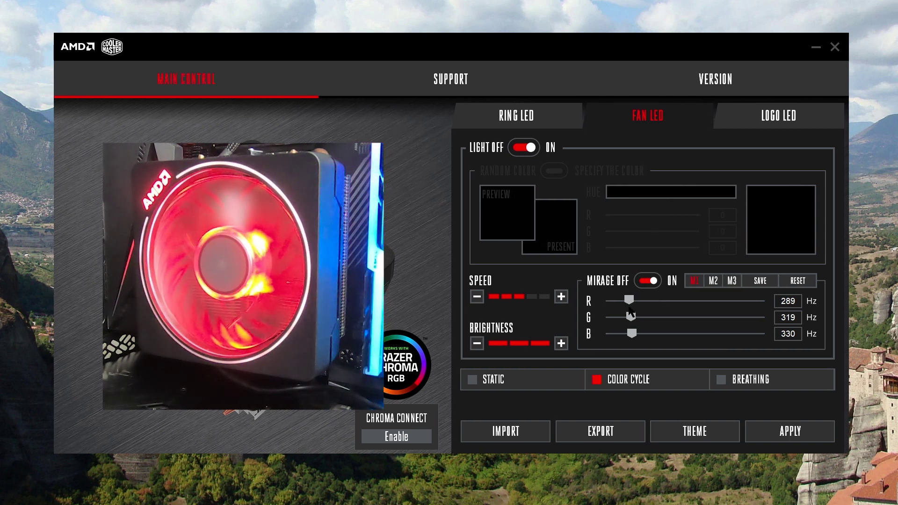
{"action": "mouse_move", "coordinate": [627, 300]}
{"action": "left_mouse_down"}
{"action": "mouse_move", "coordinate": [666, 303]}
{"action": "mouse_move", "coordinate": [587, 319]}
{"action": "mouse_move", "coordinate": [632, 333]}
{"action": "mouse_move", "coordinate": [610, 334]}
{"action": "left_mouse_up"}
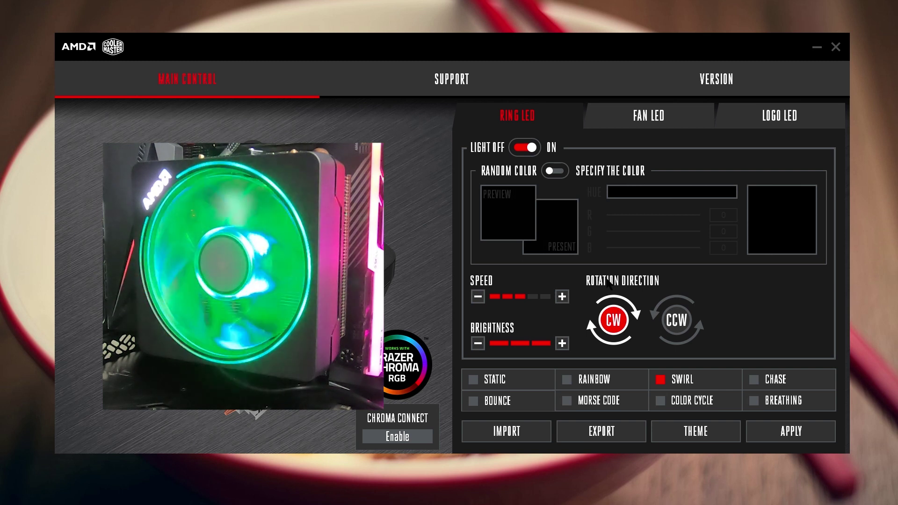
{"action": "left_click", "coordinate": [650, 115]}
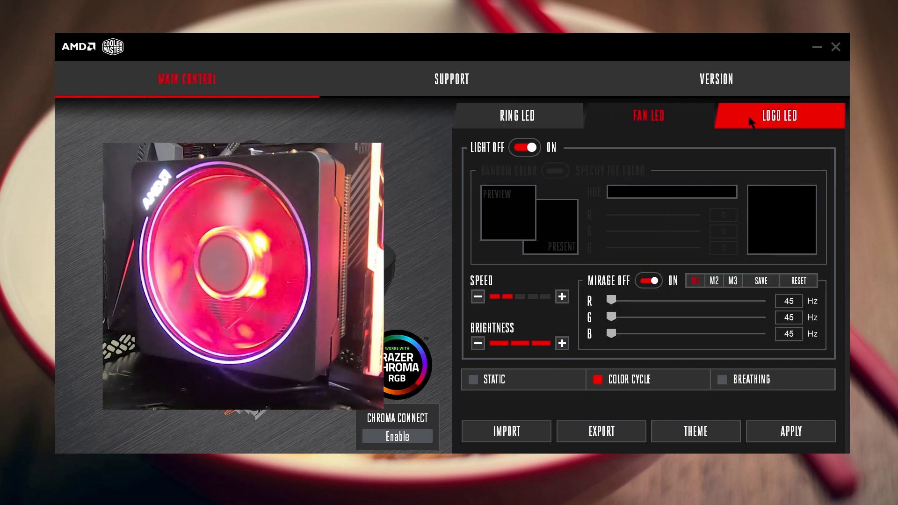
{"action": "left_click", "coordinate": [732, 115]}
{"action": "left_click", "coordinate": [661, 116]}
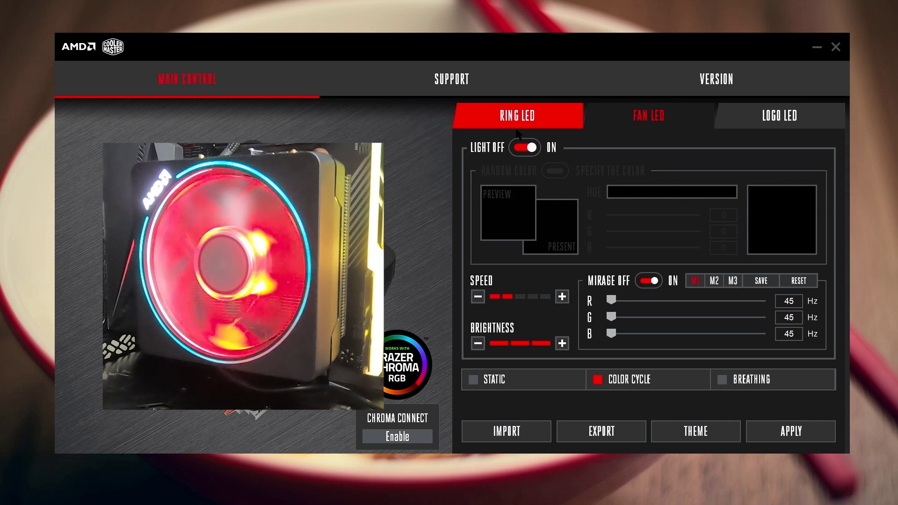
{"action": "left_click", "coordinate": [520, 119]}
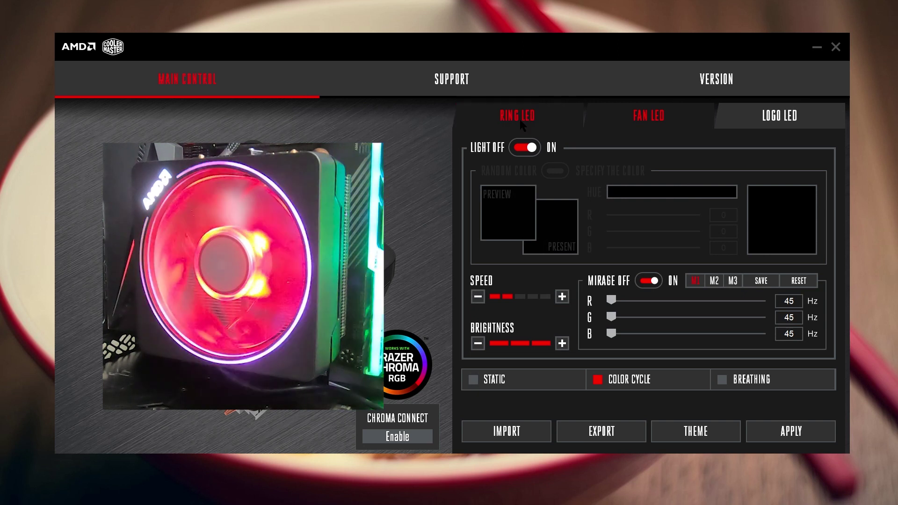